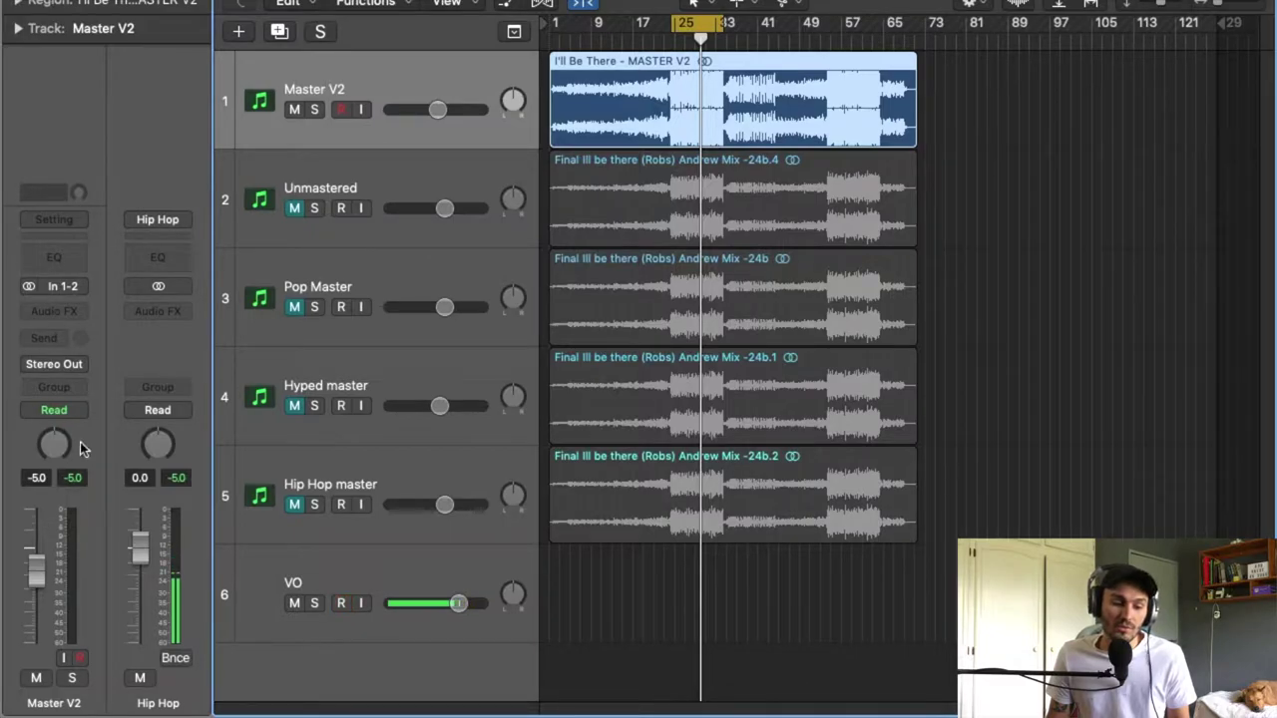
Inspect the plug-in chains of the Unmastered, Pop Master, Hyped master and Hip Hop master tracks.
click(442, 164)
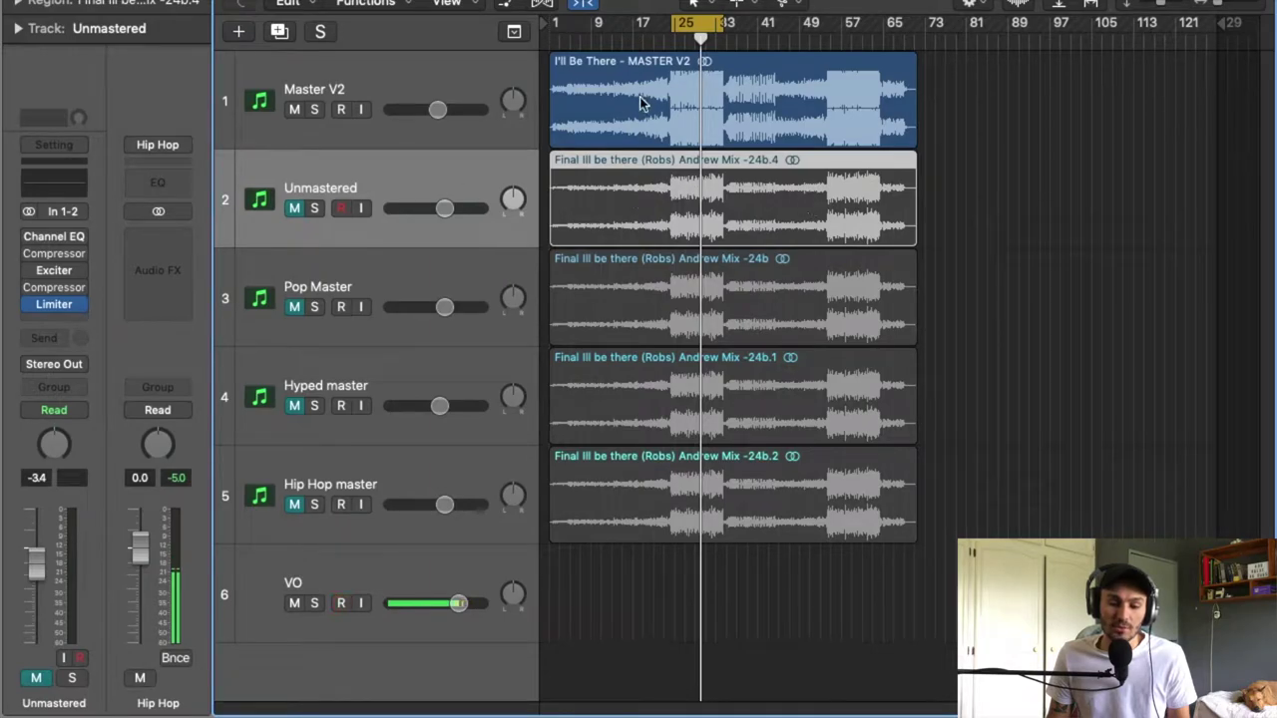
click(386, 288)
click(370, 363)
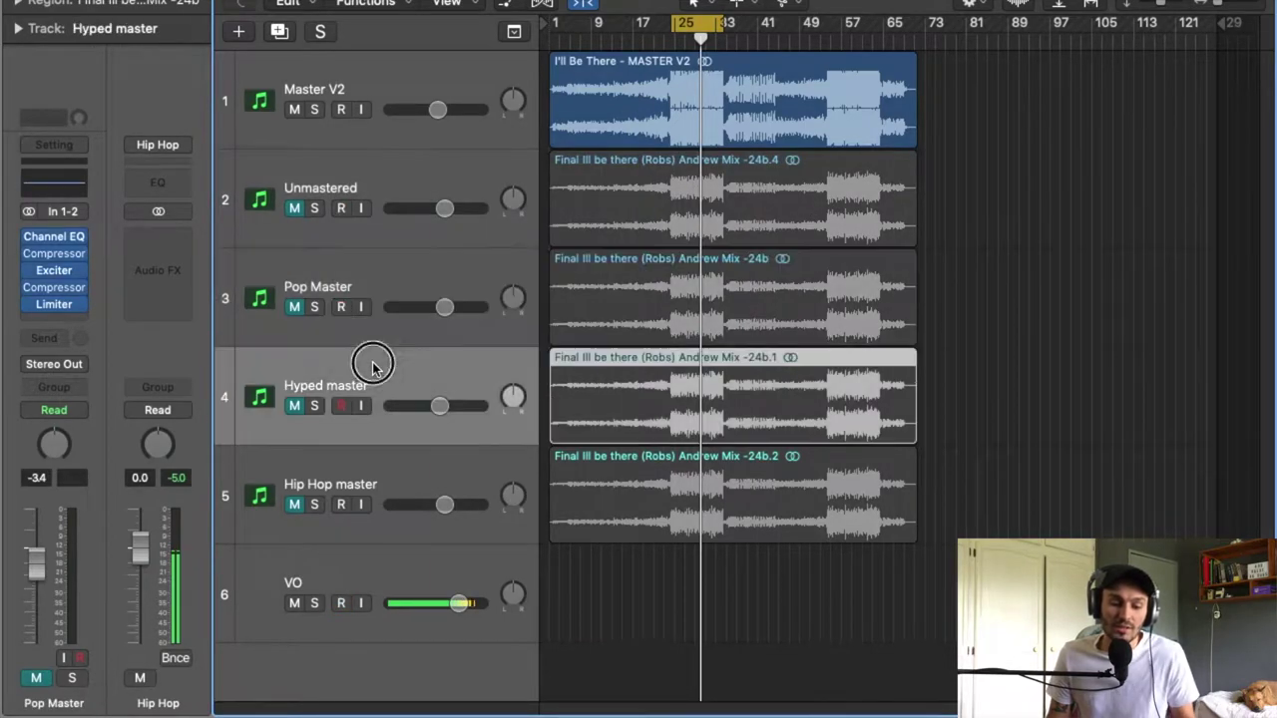
click(390, 490)
click(411, 290)
click(394, 355)
click(402, 264)
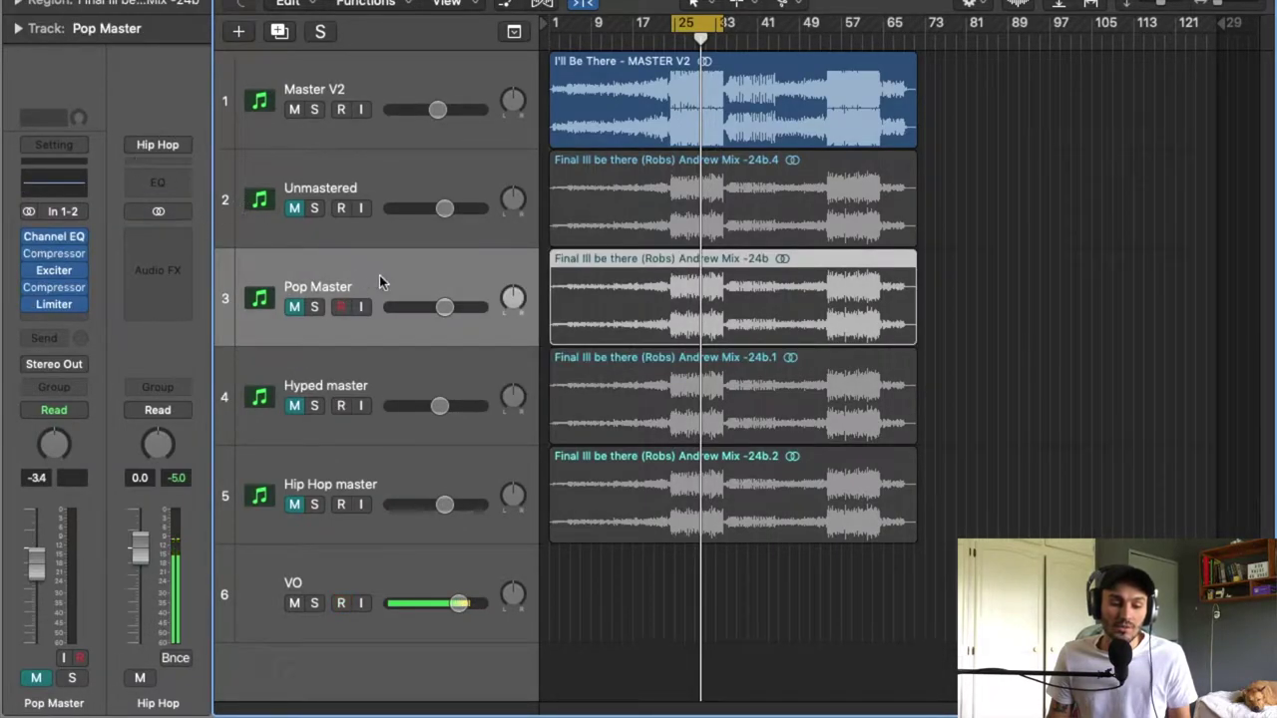
Reset the stereo output's Hip Hop channel strip and view the list of factory channel strip settings.
click(182, 148)
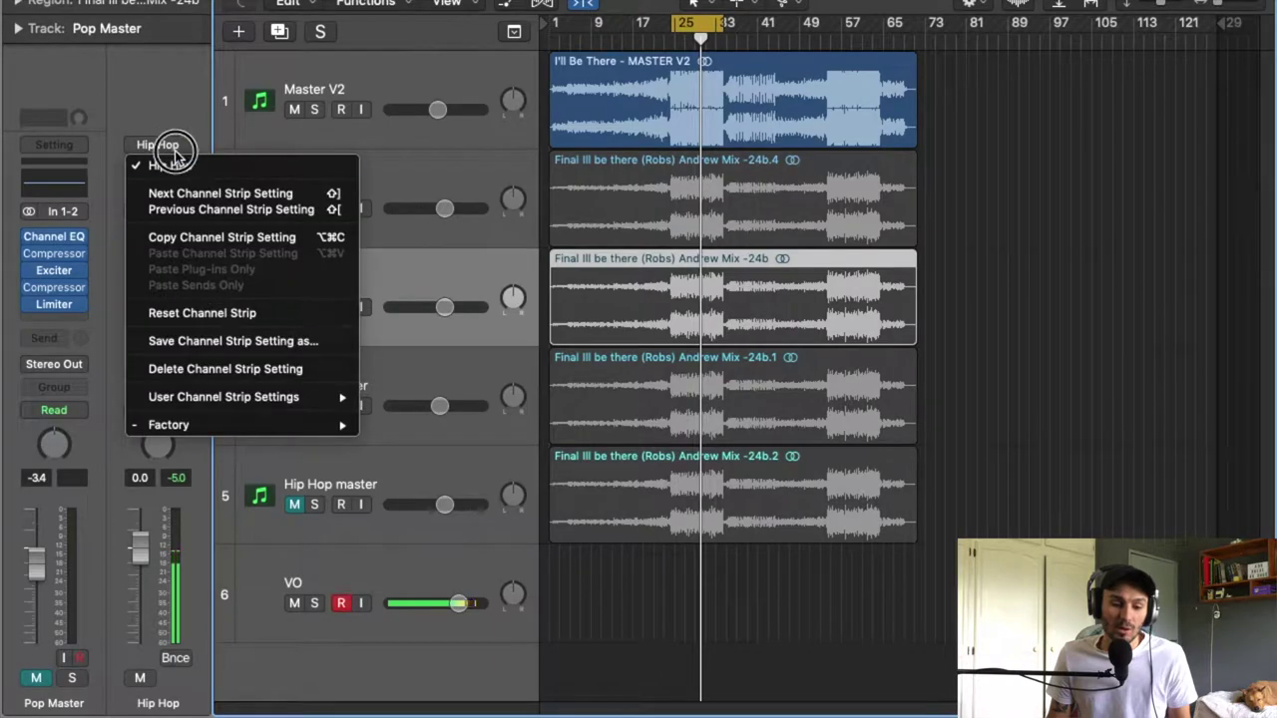
click(199, 313)
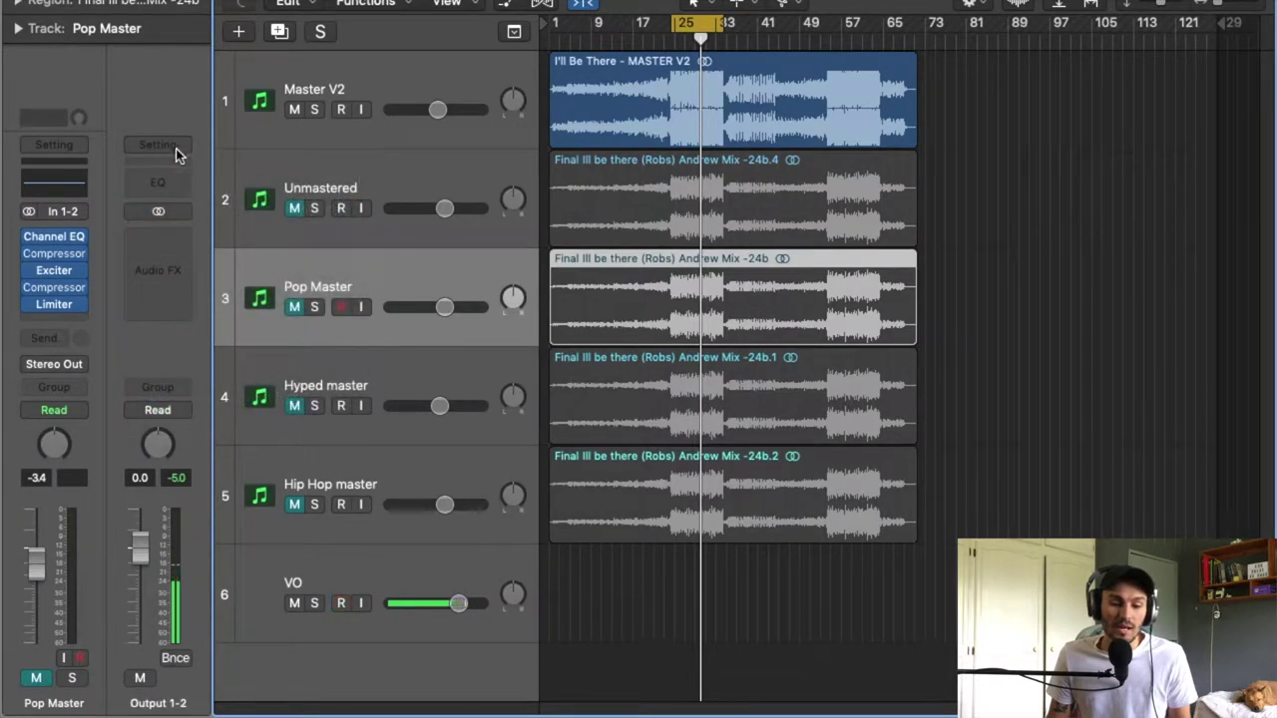
click(175, 149)
mouse_move(200, 396)
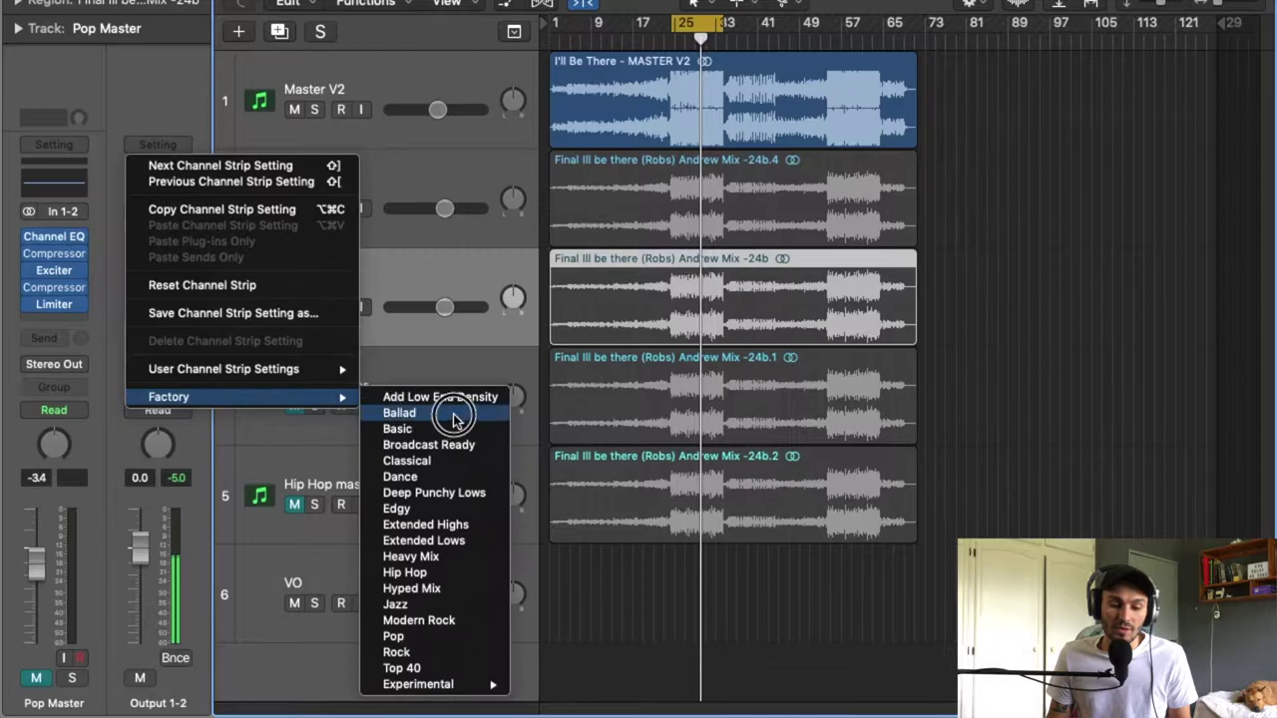
click(463, 271)
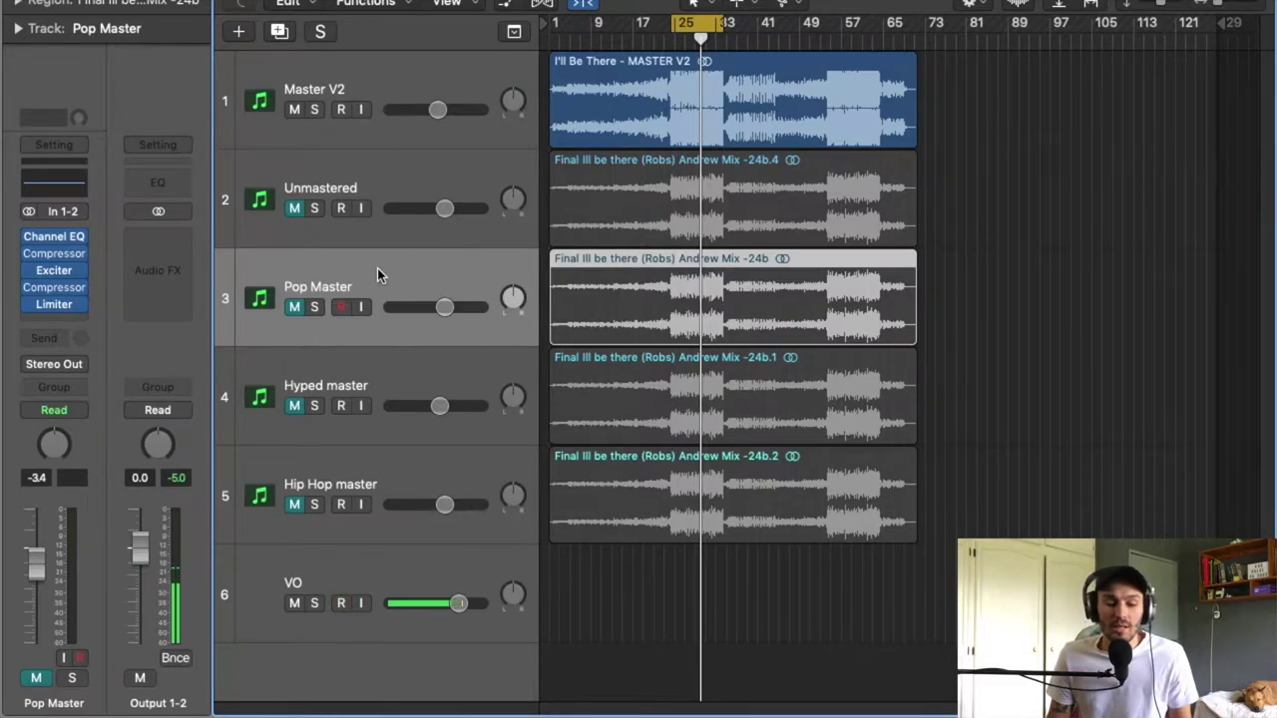
Compare the effect chains on the Hyped, Hip Hop and Pop master tracks with the one on Unmastered.
click(397, 377)
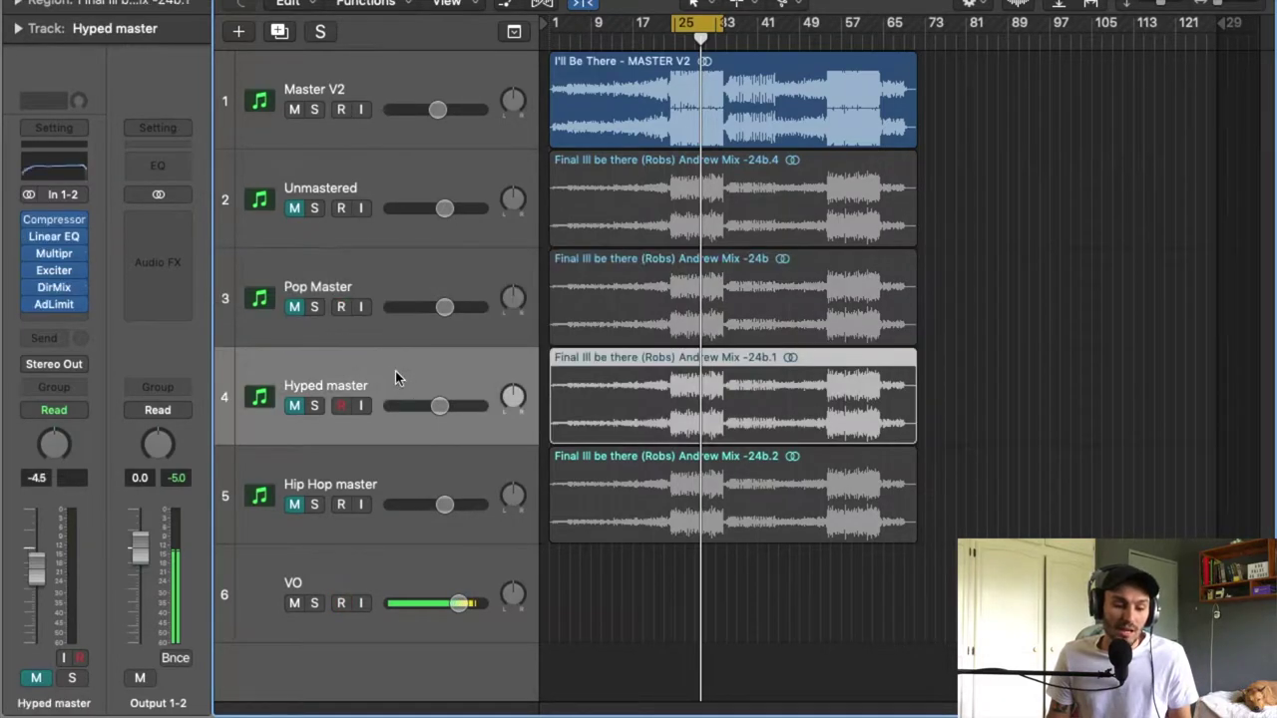
click(380, 471)
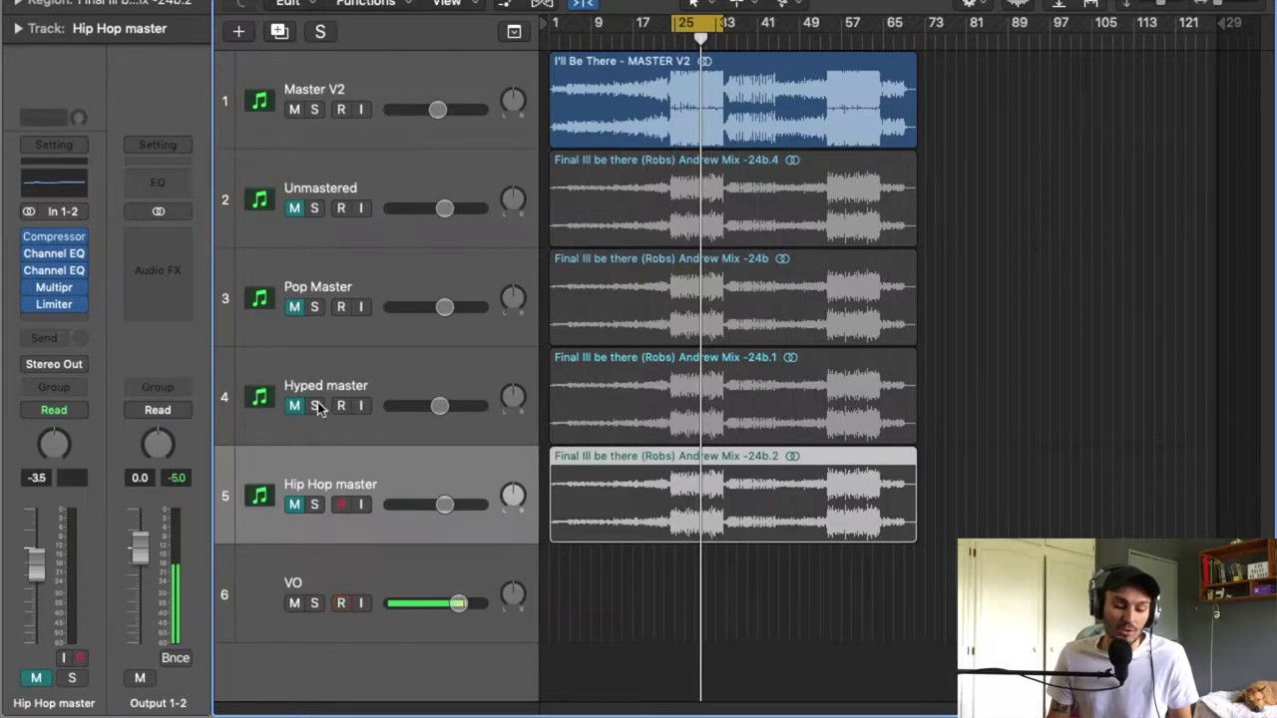
click(387, 351)
click(374, 300)
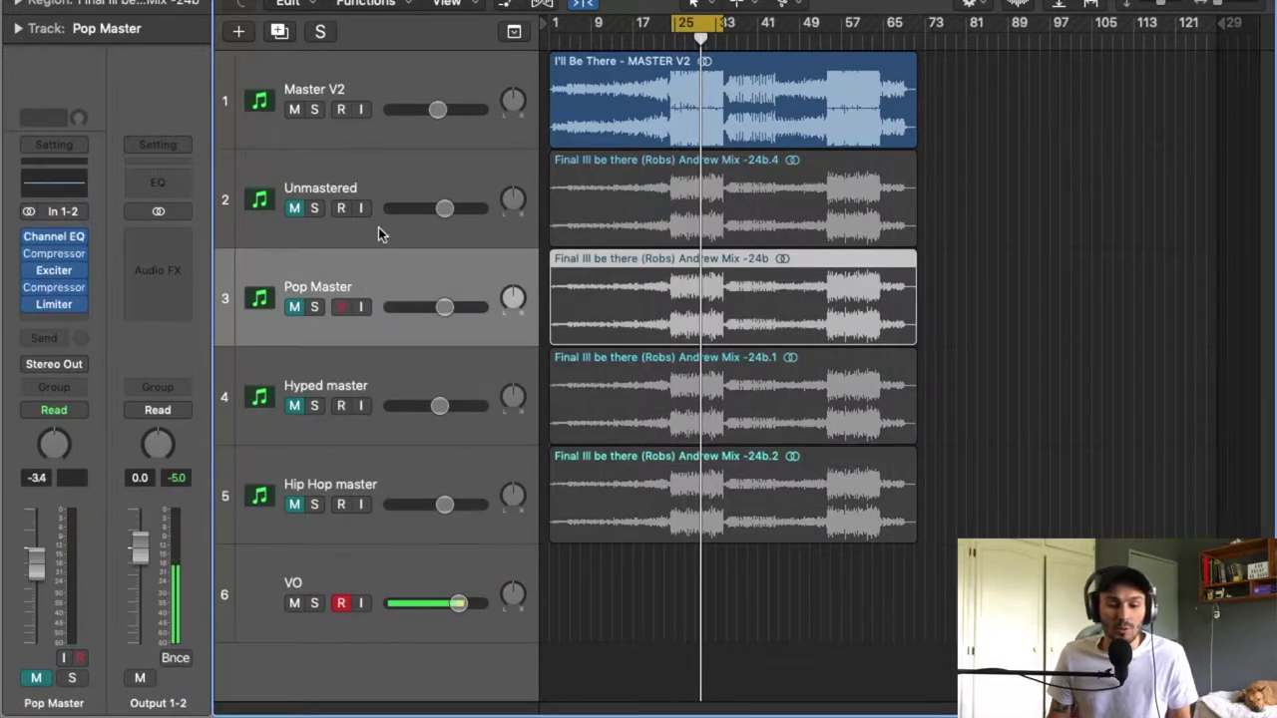
click(380, 189)
click(387, 289)
click(375, 180)
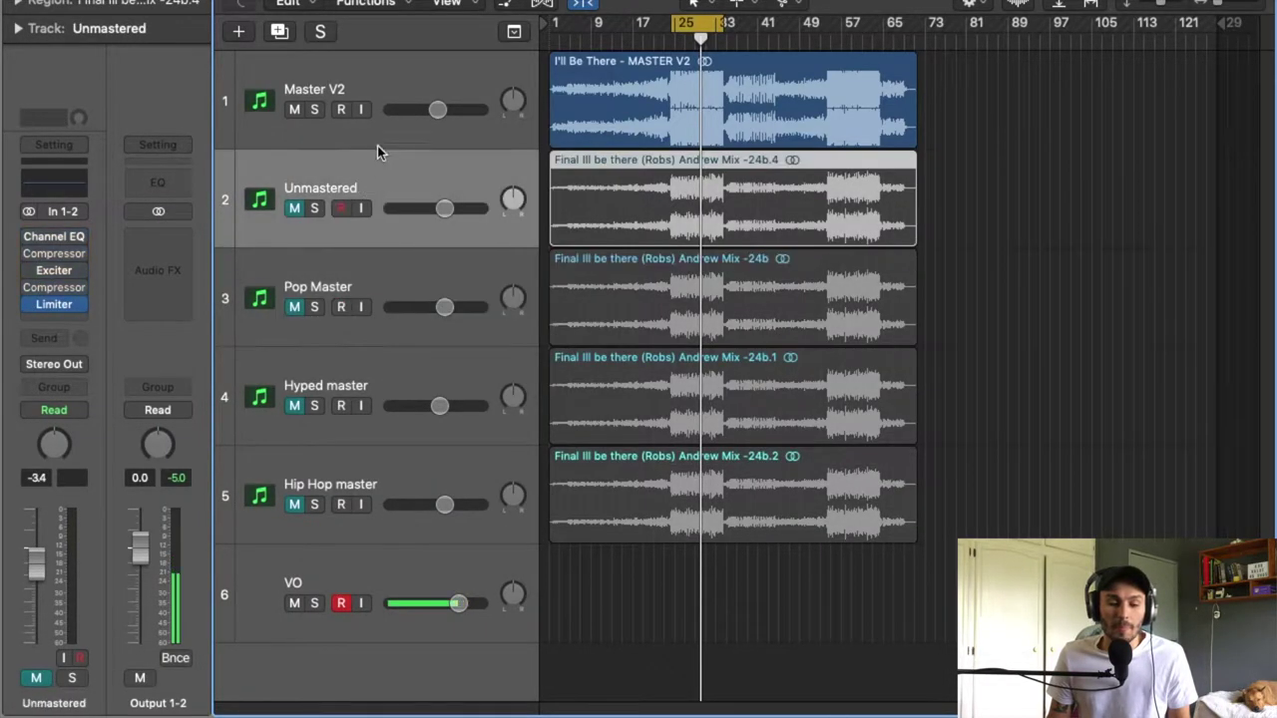
Select the Master V2 track, listen to it within the cycle range, and stop playback.
click(381, 81)
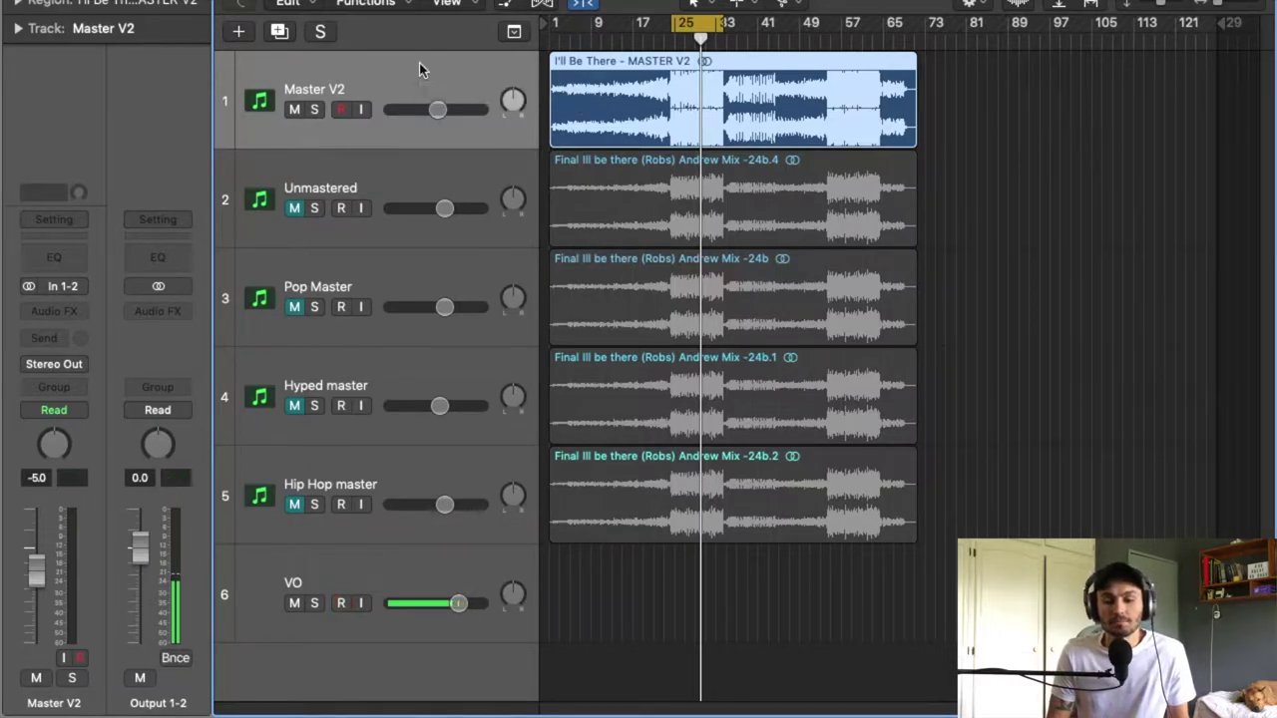
key(r)
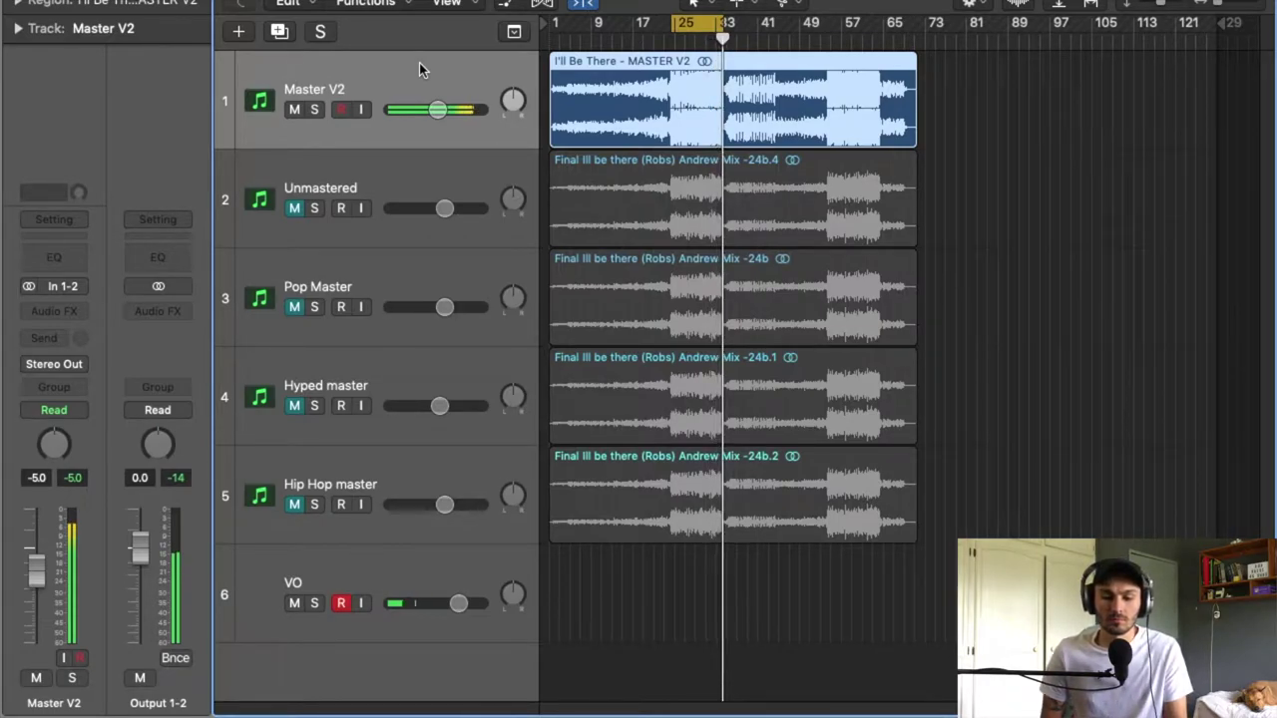
key(space)
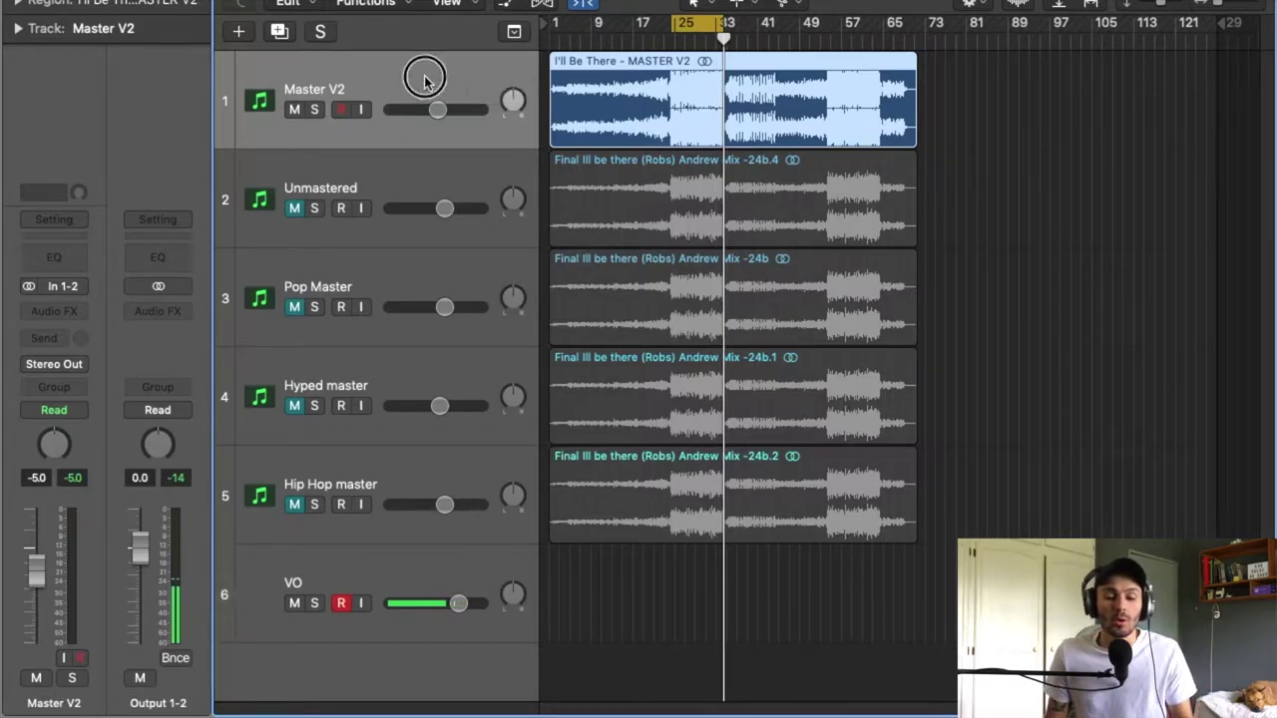
Play the cycled section and alternate twice between Master V2 and a soloed Unmastered track, then stop playback.
click(371, 190)
click(367, 87)
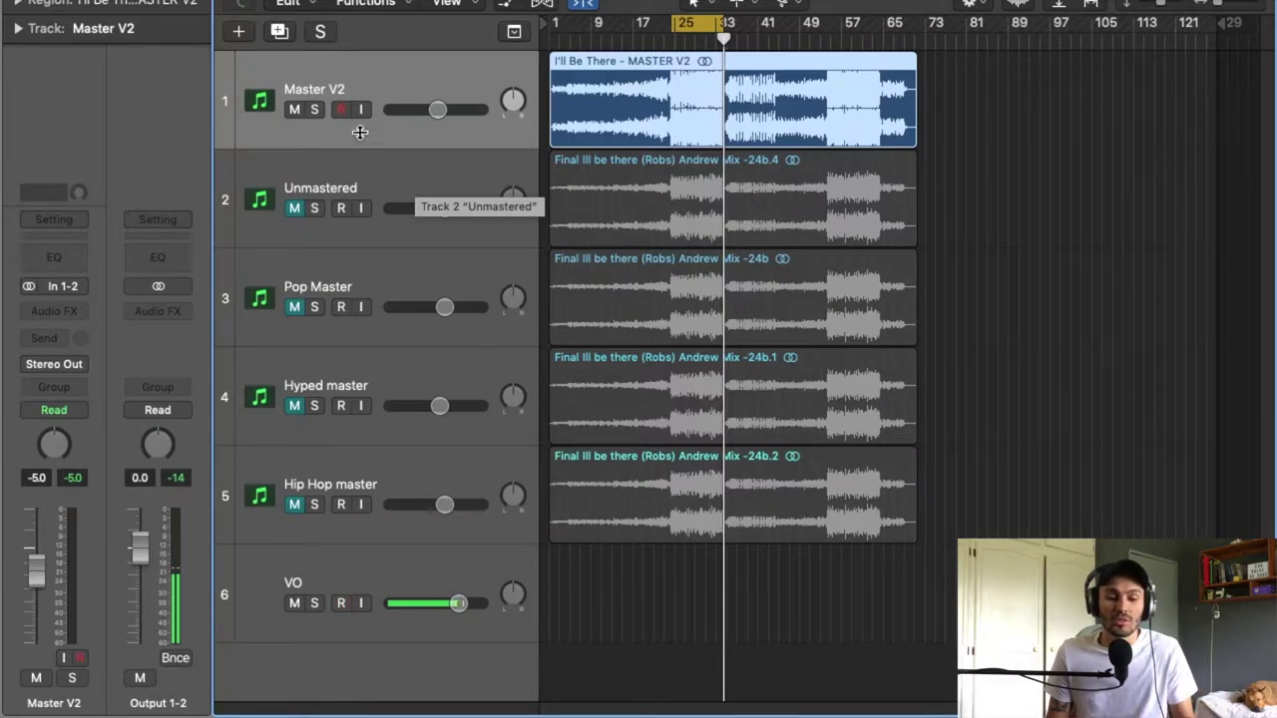
key(space)
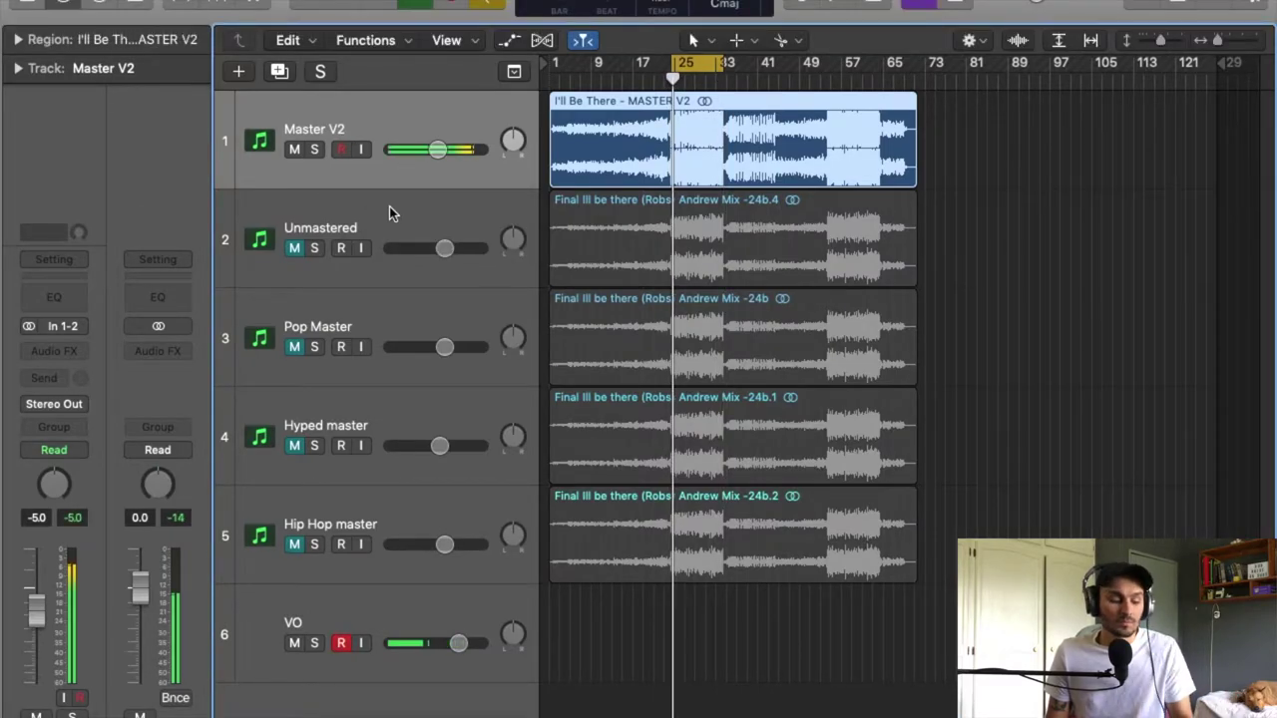
click(314, 249)
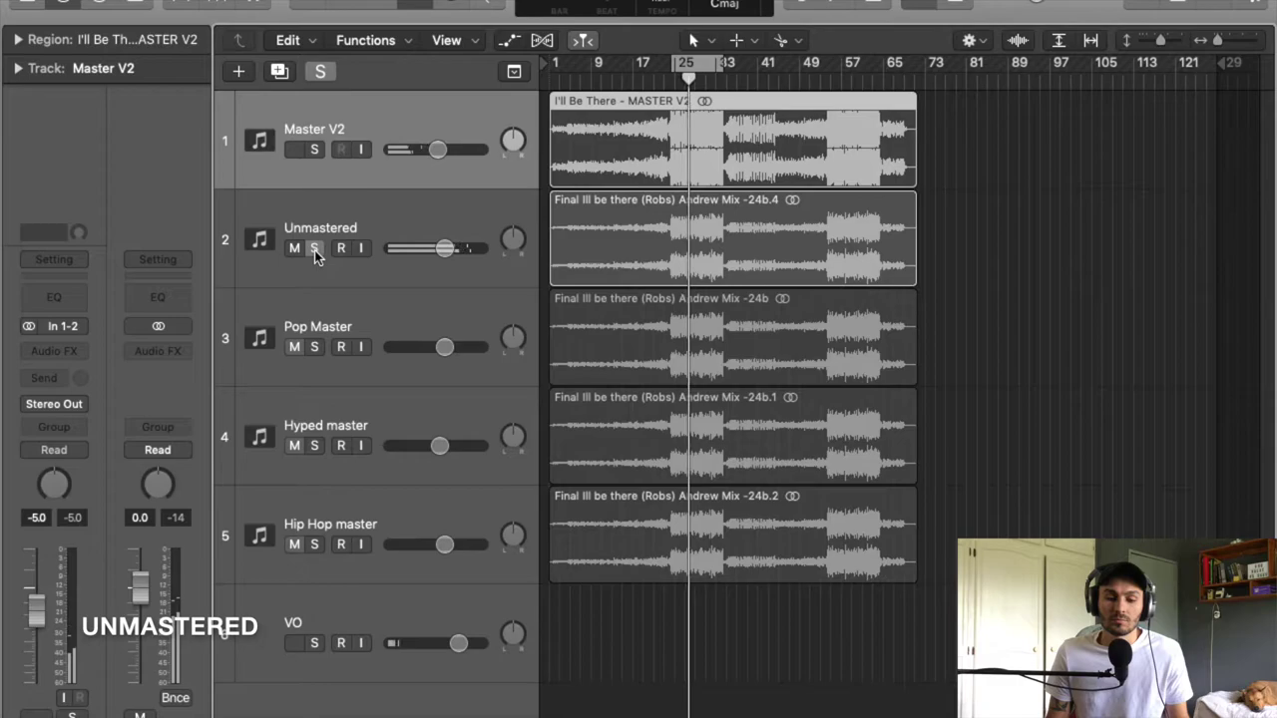
click(315, 249)
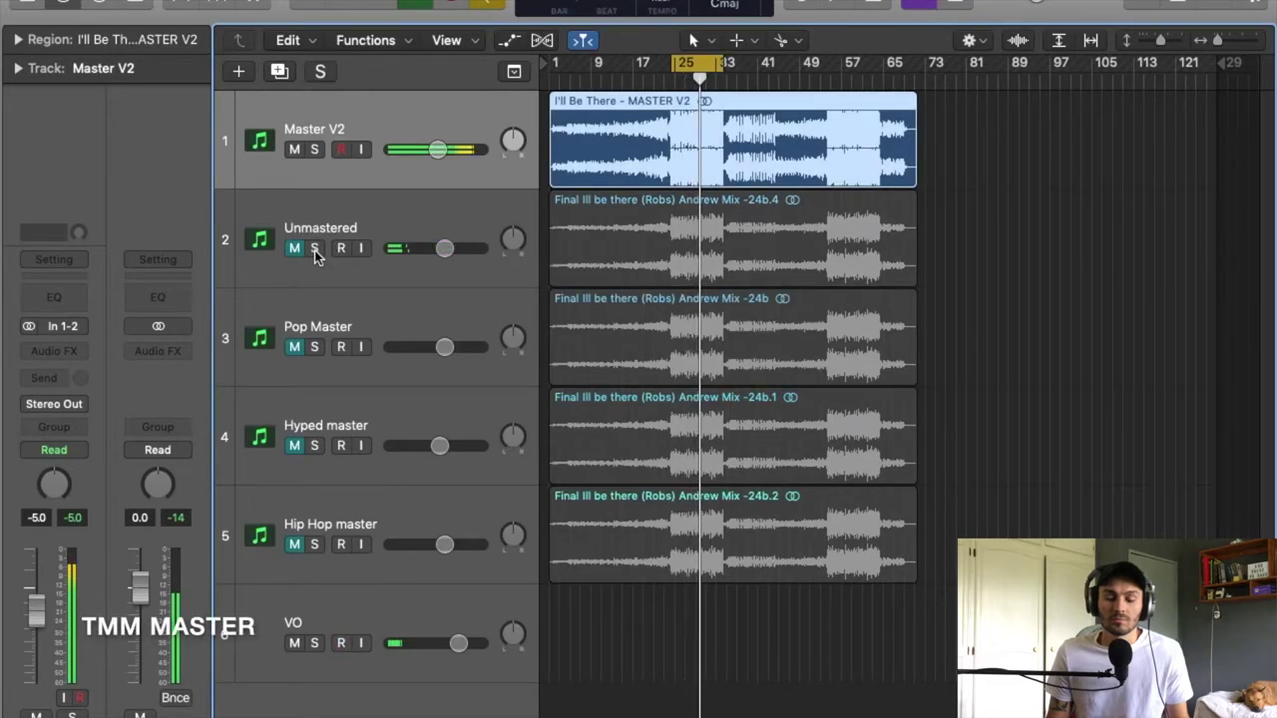
click(314, 250)
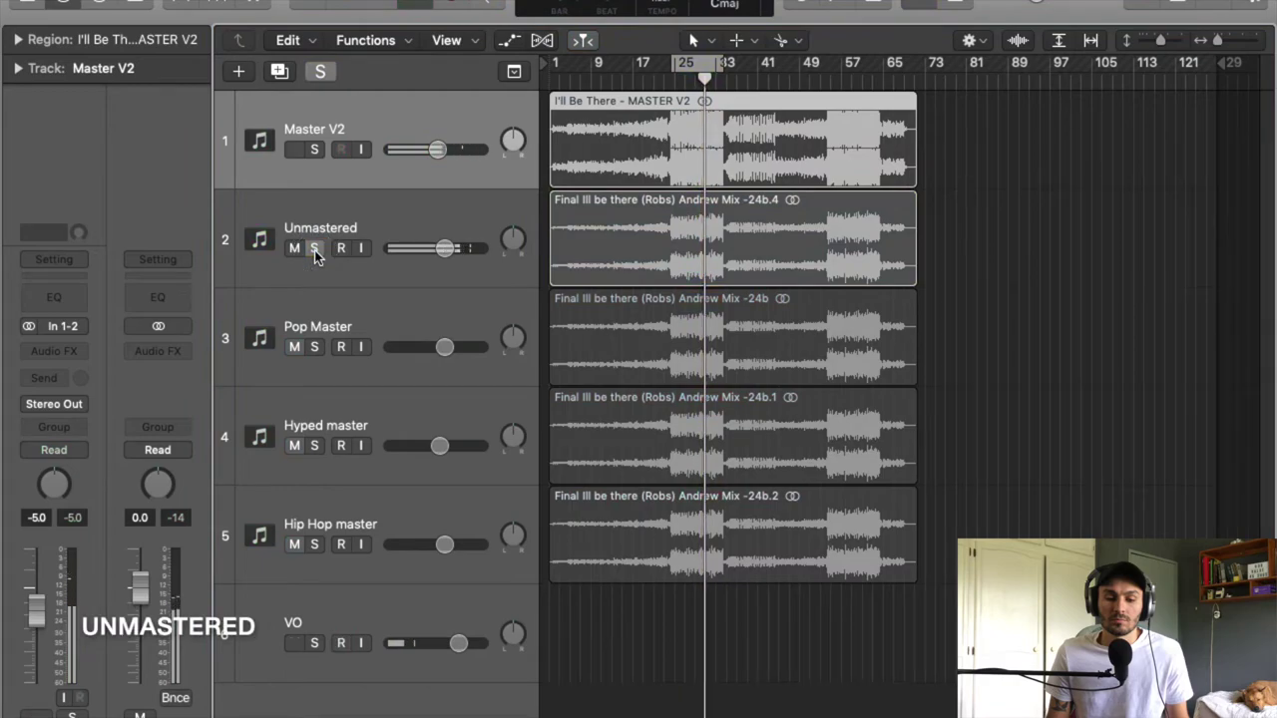
click(315, 250)
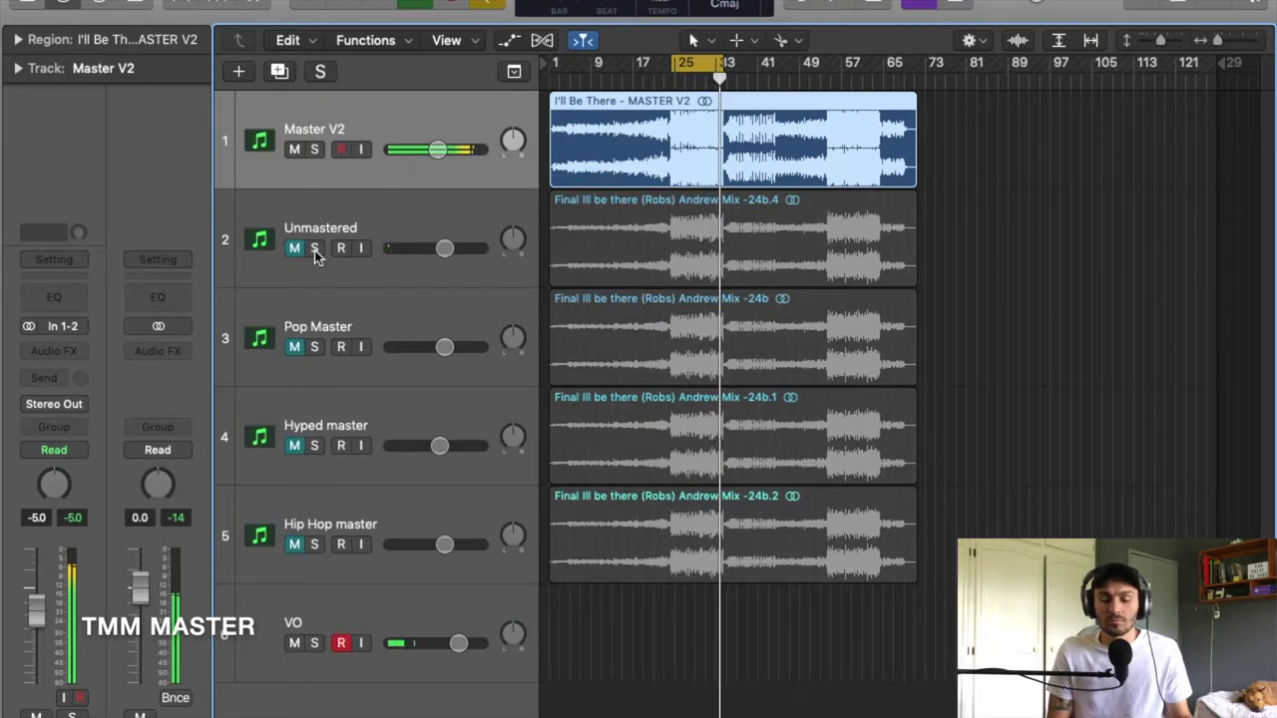
key(space)
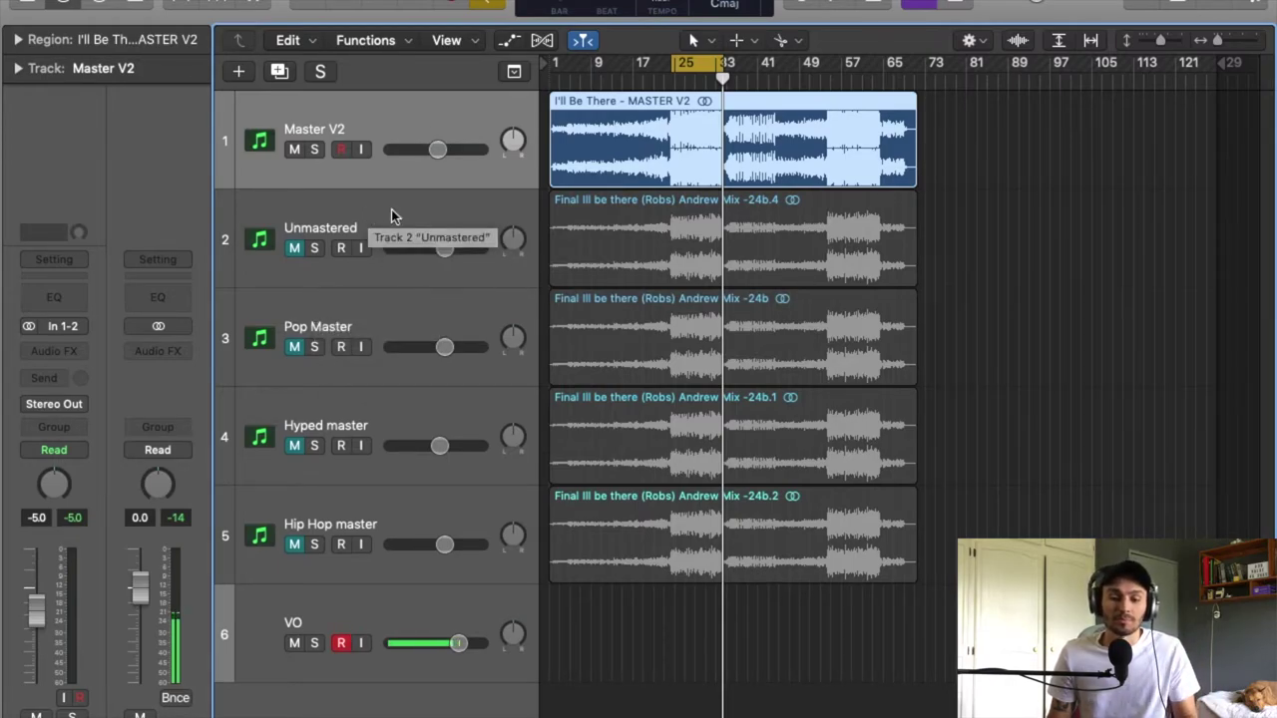
Restart playback and solo the Unmastered track briefly to compare it with Master V2 again.
key(space)
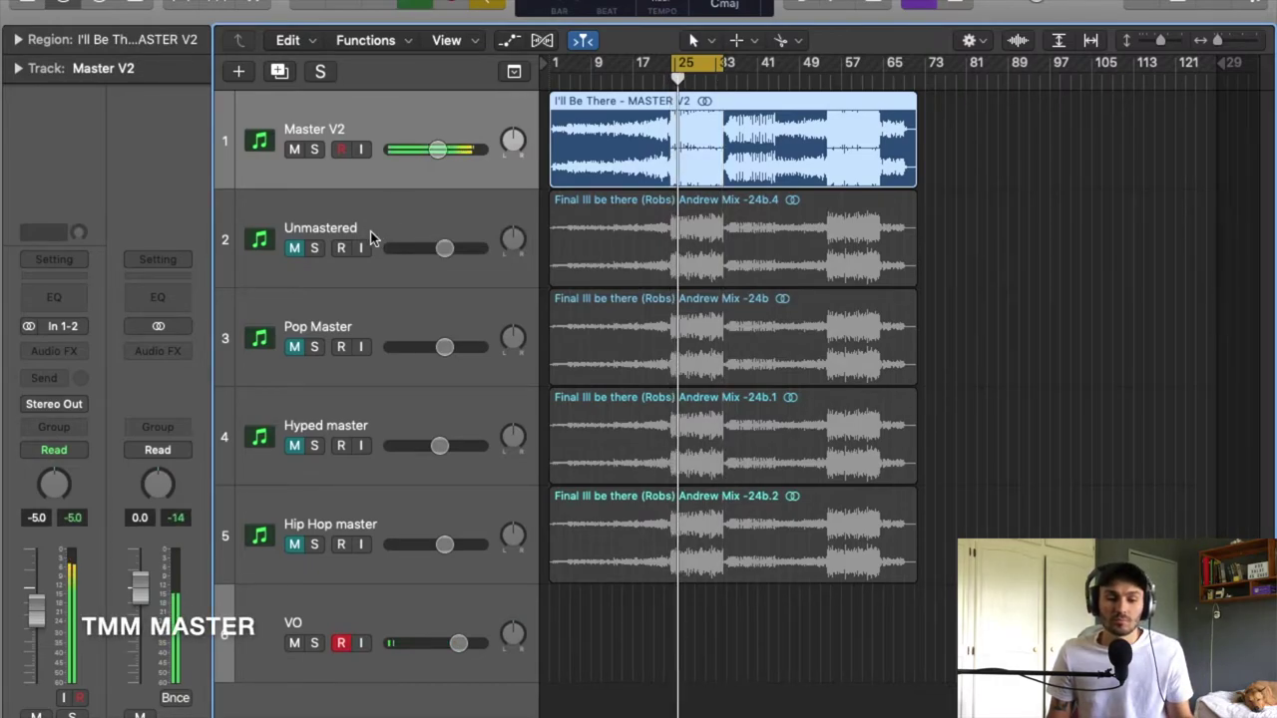
click(315, 248)
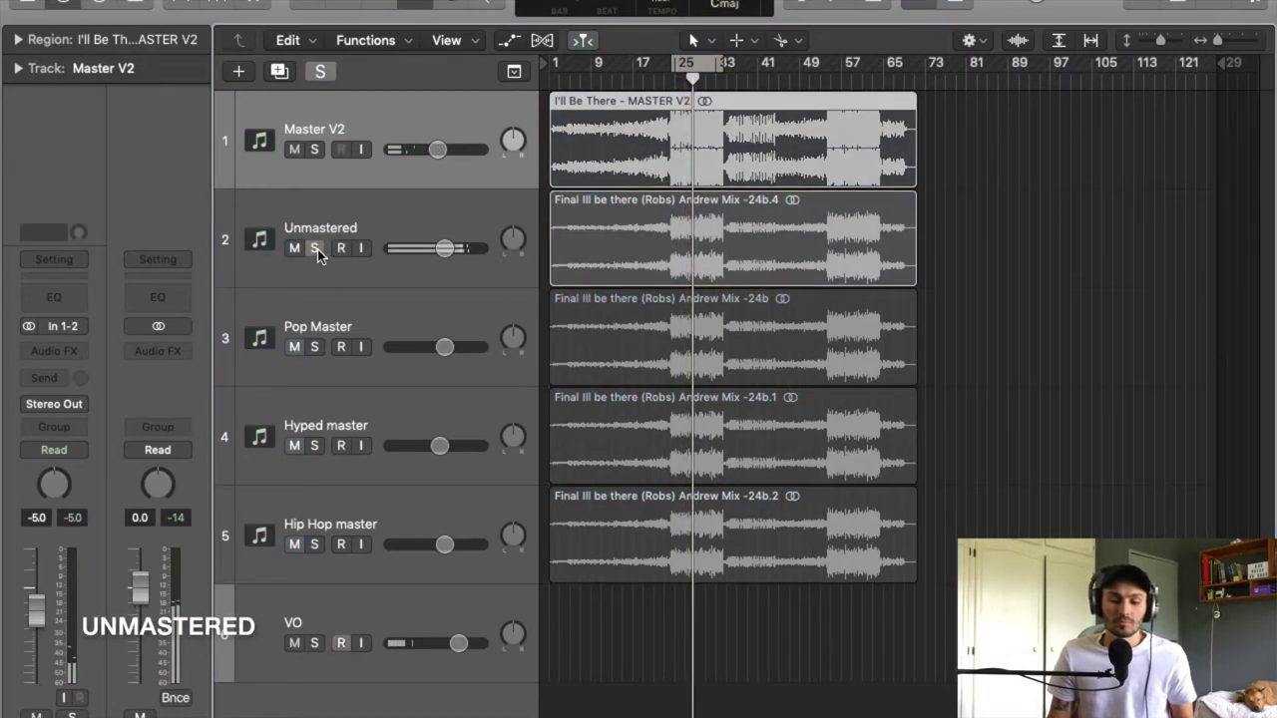
click(315, 249)
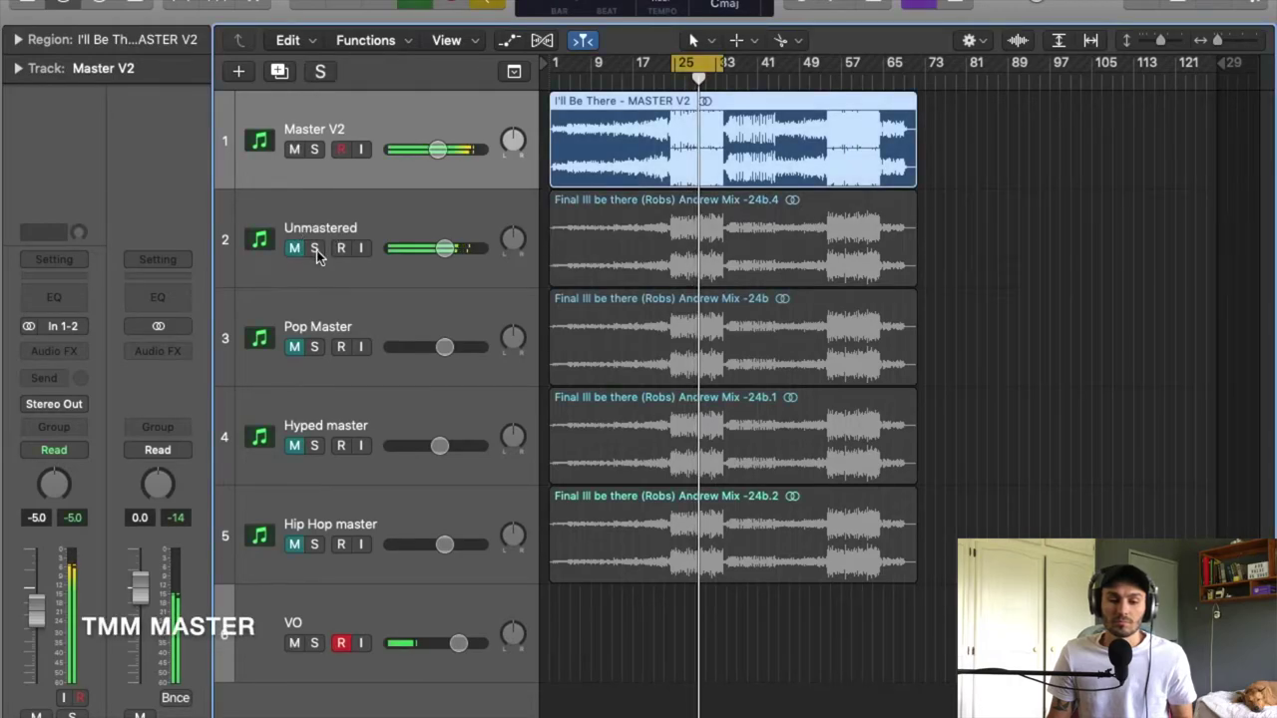
Solo Pop Master, Hyped master and Hip Hop master in turn during playback, returning to Master V2 after each.
click(315, 348)
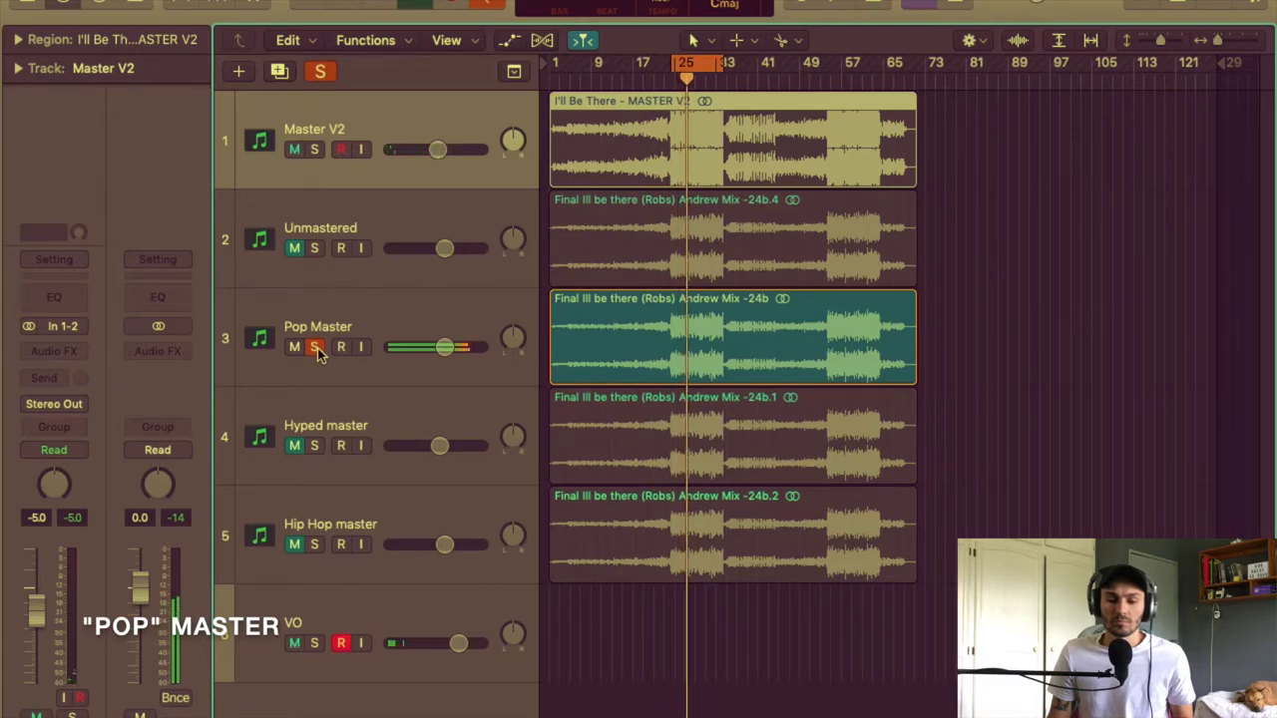
click(315, 348)
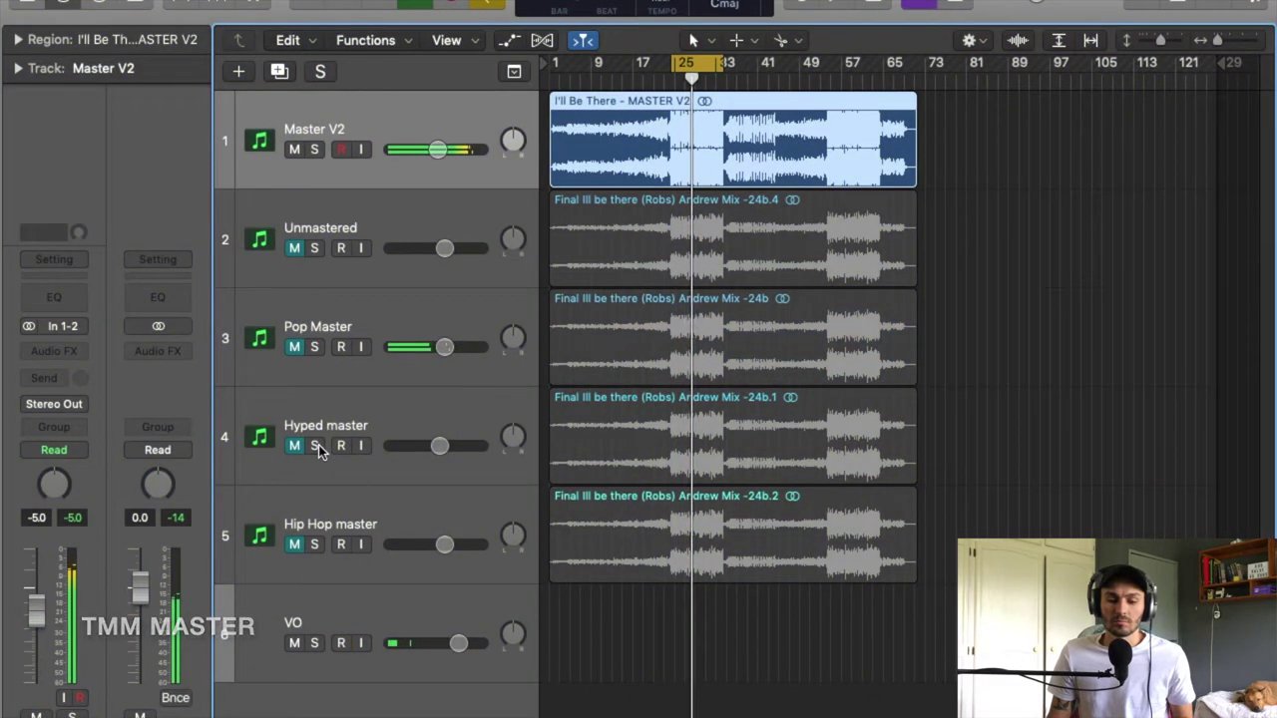
click(317, 446)
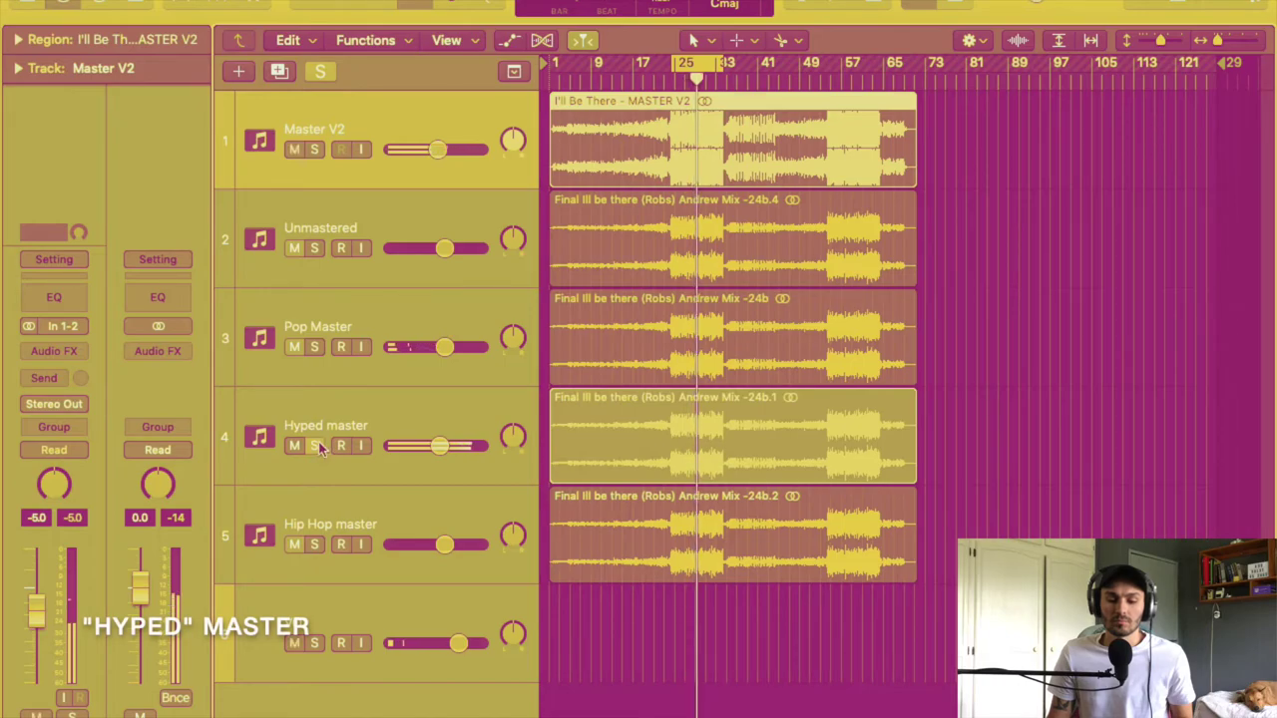
click(317, 446)
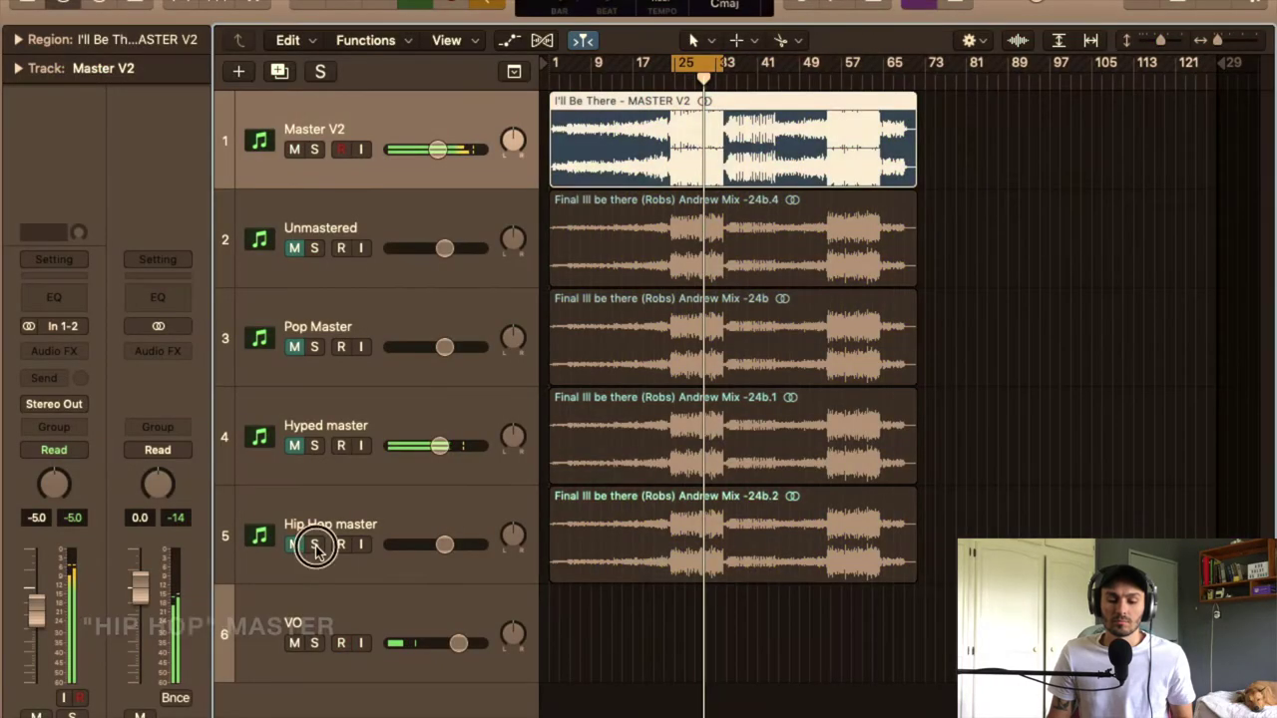
click(314, 545)
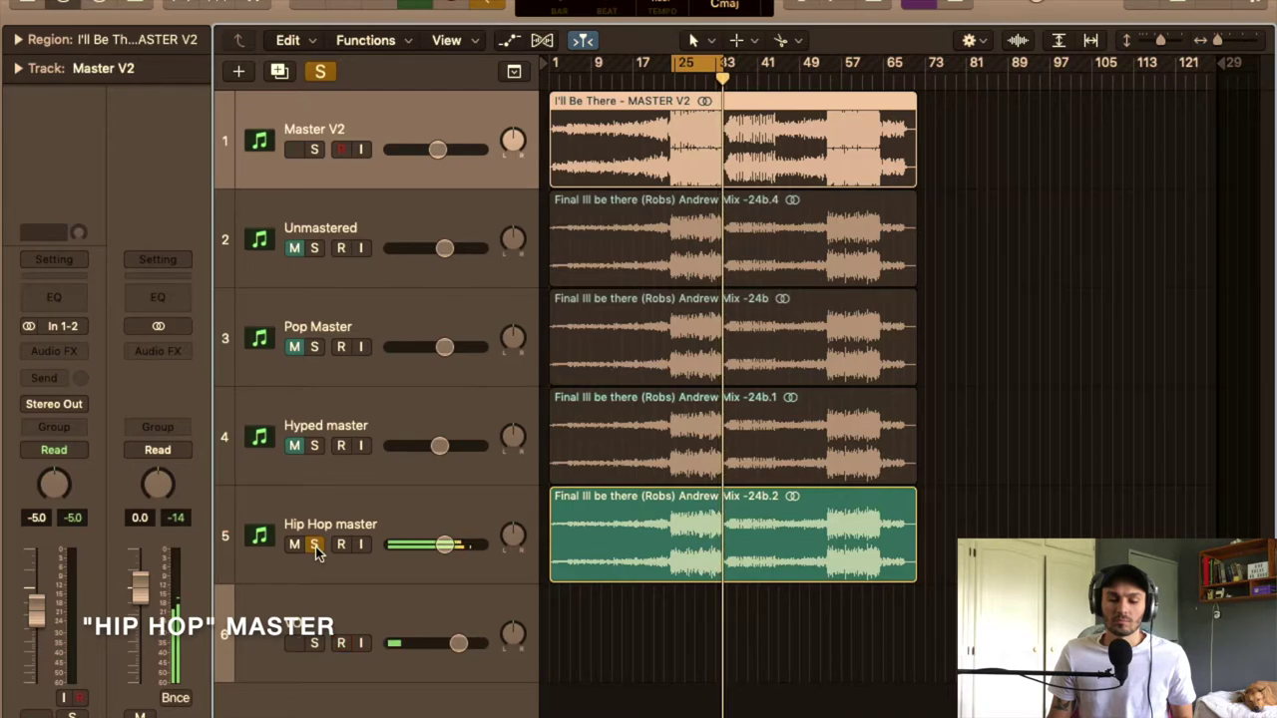
click(314, 545)
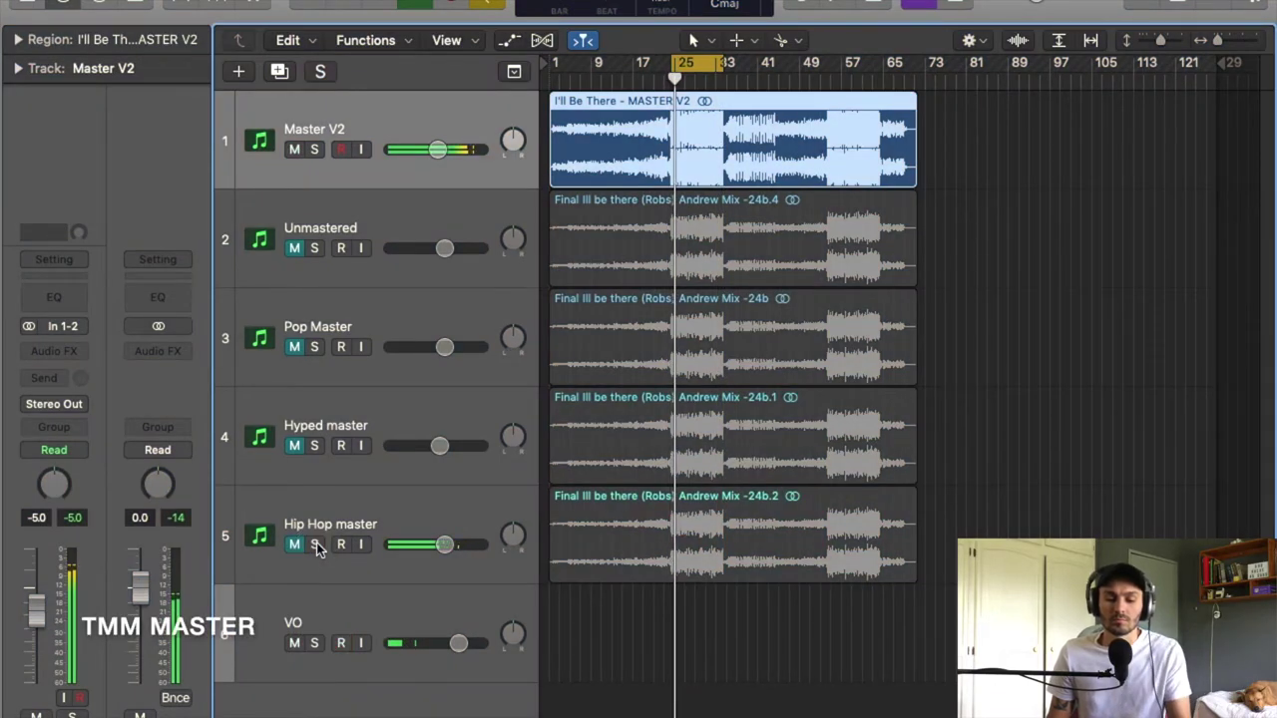